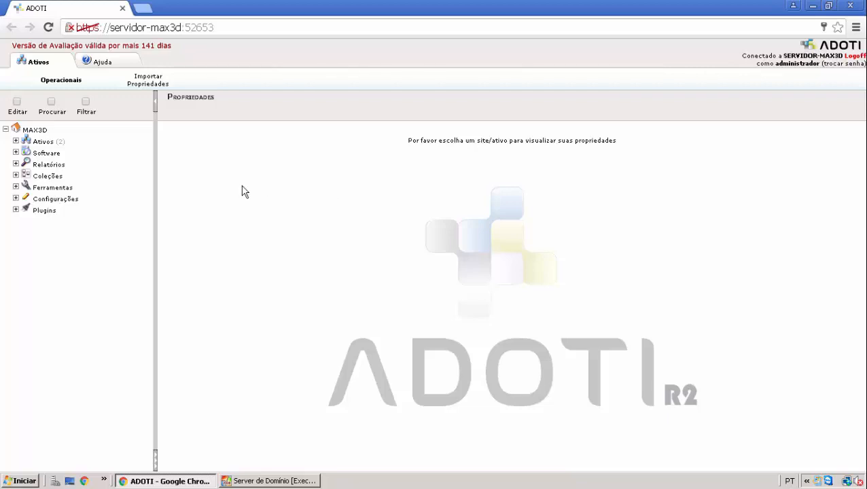
Expand the Ativos branch and its MAX3D site to list the computers, widening the navigation tree
left_click(16, 142)
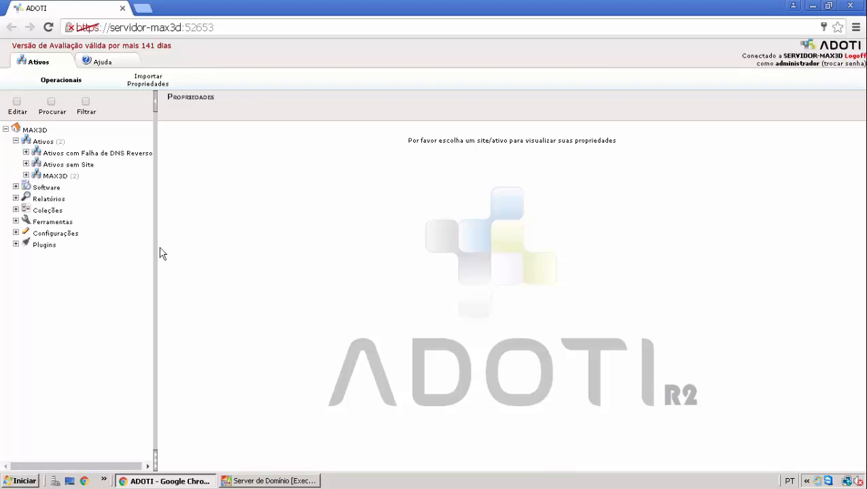
left_click_drag(157, 246, 185, 248)
left_click(26, 177)
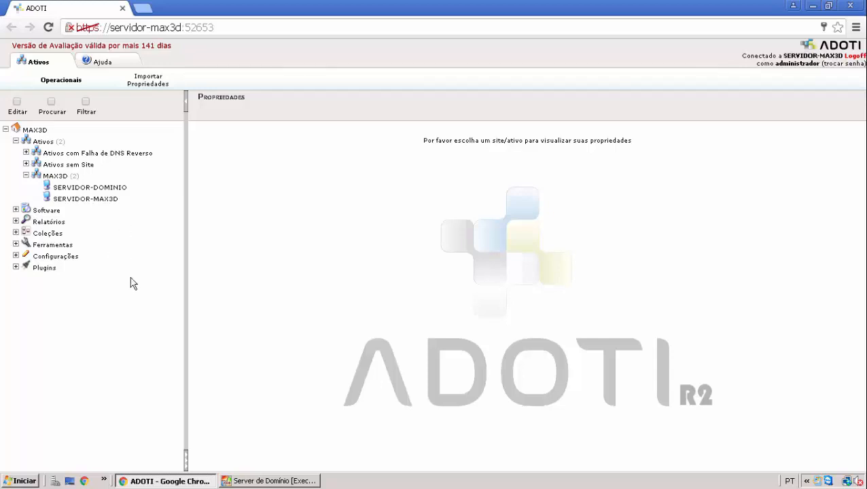
Look over the Server de Domínio virtual machine and its power options, dismissing the Windows update notification, and return to ADOTI
left_click(270, 482)
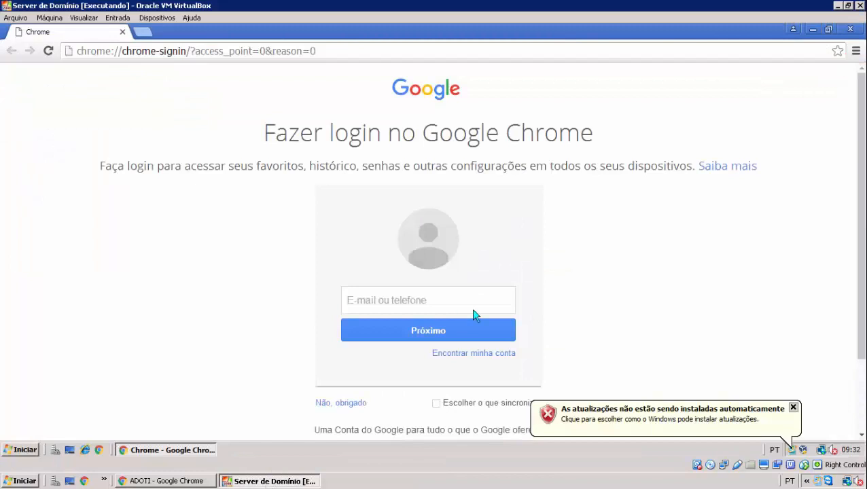
left_click(793, 408)
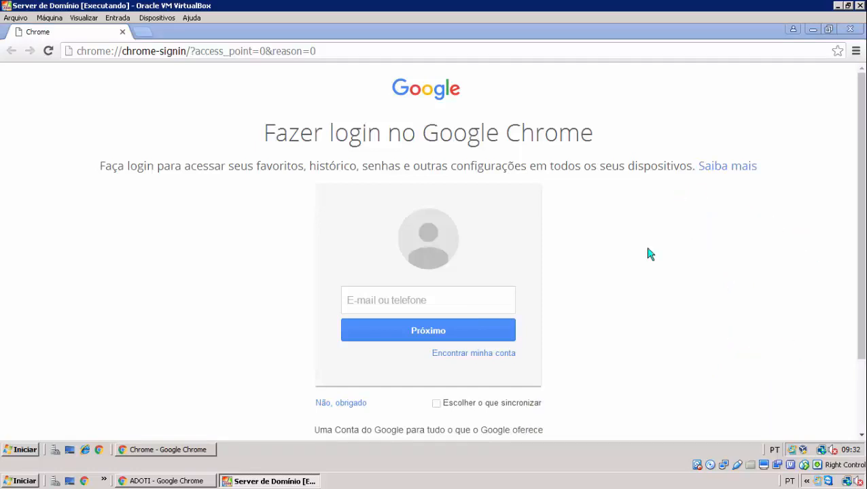
left_click(25, 452)
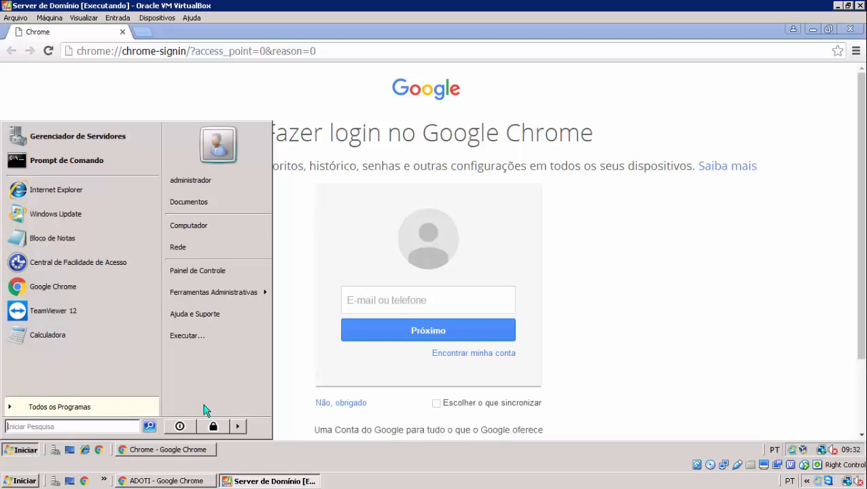
left_click(290, 354)
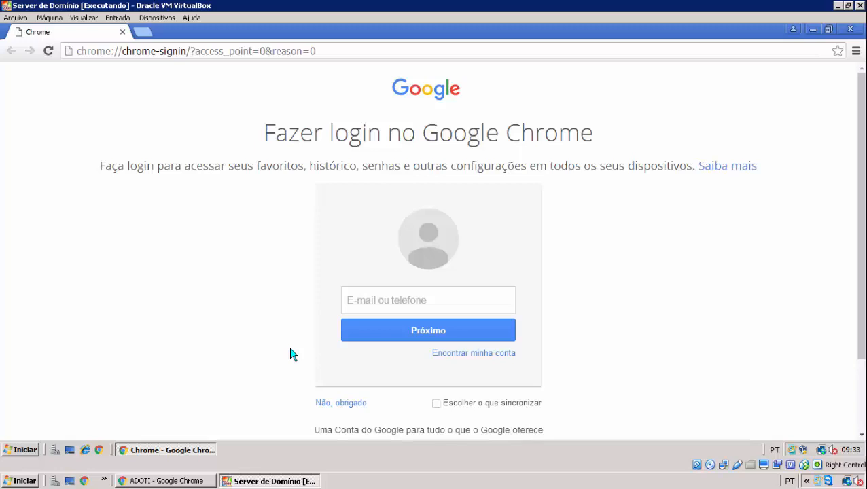
left_click(836, 6)
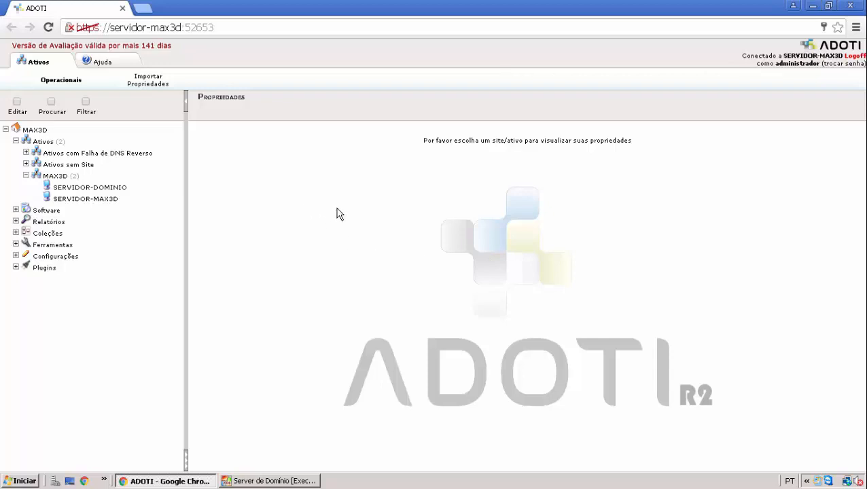
Review the Controlar operations available for the SERVIDOR-DOMINIO computer
right_click(78, 193)
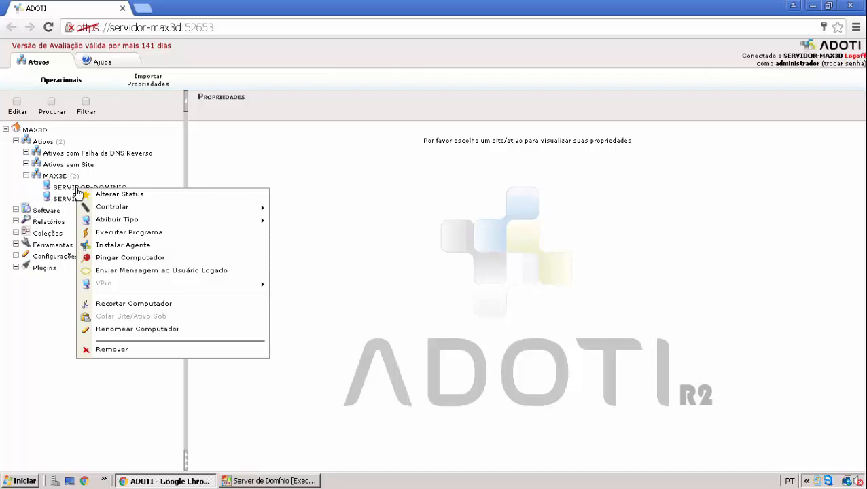
mouse_move(128, 215)
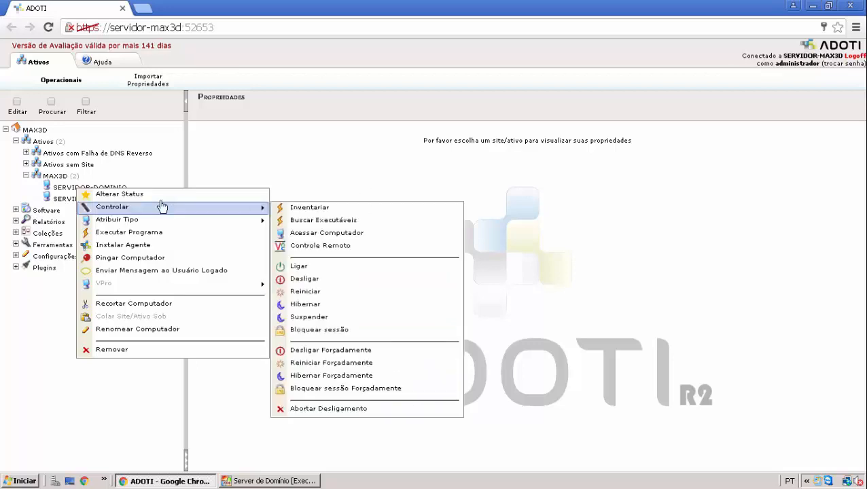
mouse_move(163, 209)
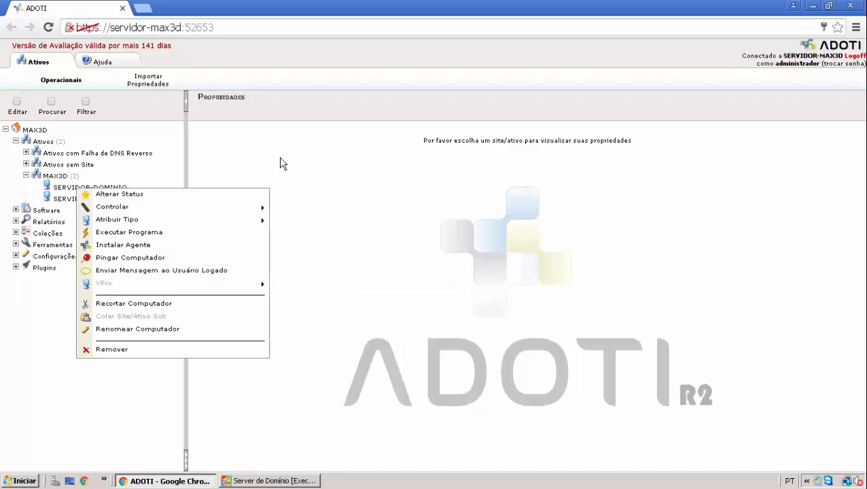
Dismiss the computer's options and collapse the MAX3D site and the Ativos branch
left_click(26, 175)
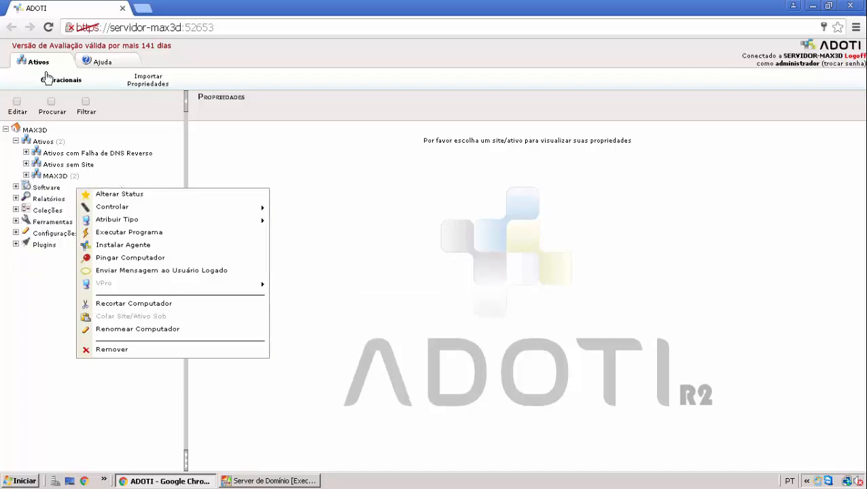
right_click(44, 176)
left_click(26, 177)
left_click(26, 176)
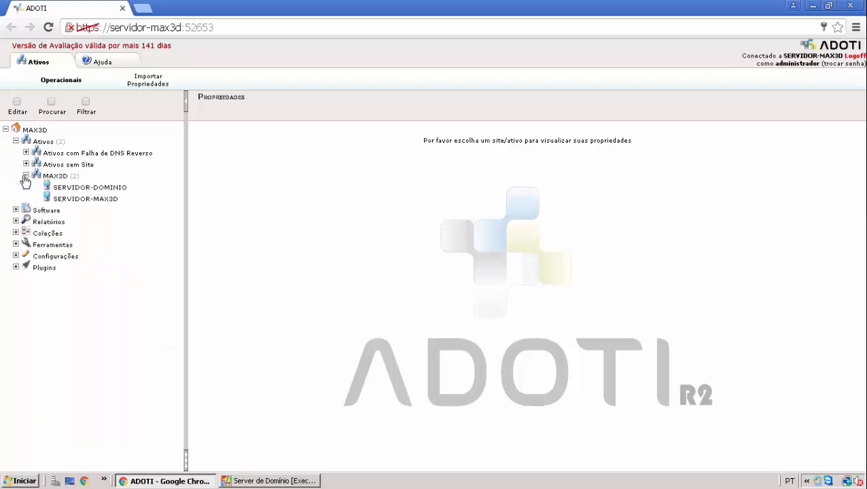
left_click(26, 177)
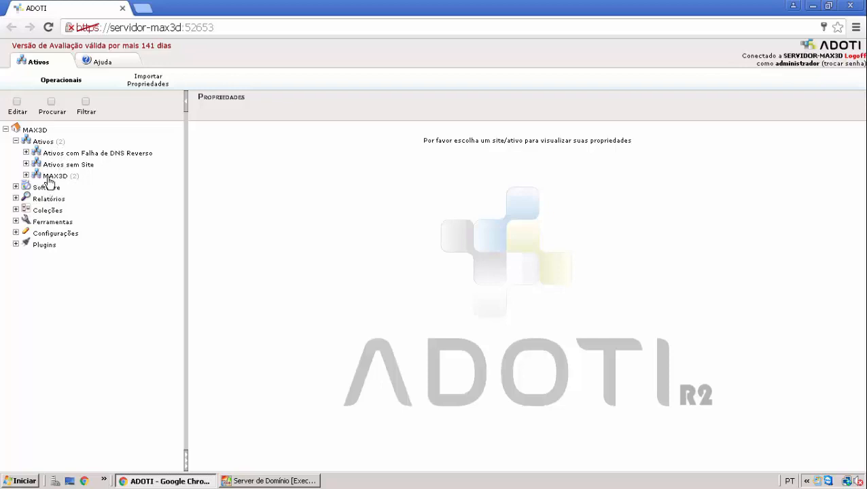
left_click(25, 176)
left_click(26, 176)
left_click(15, 142)
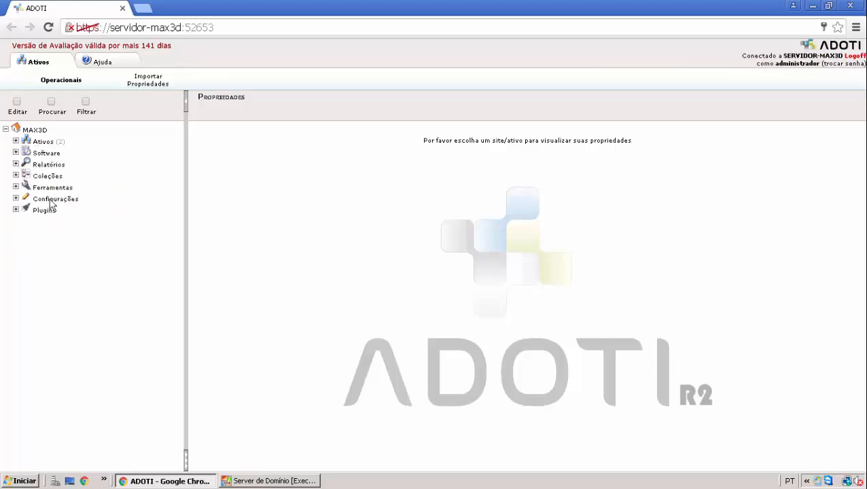
Start a new computer control under Ferramentas > Controlar Computadores
left_click(16, 188)
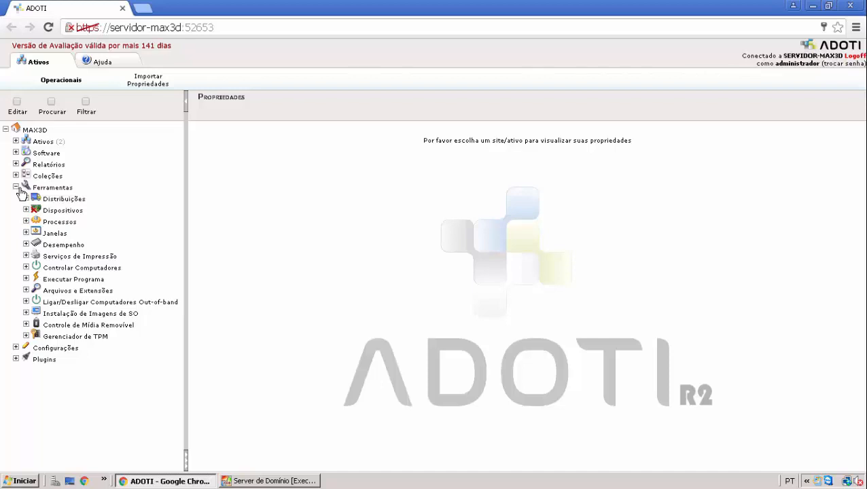
left_click(26, 267)
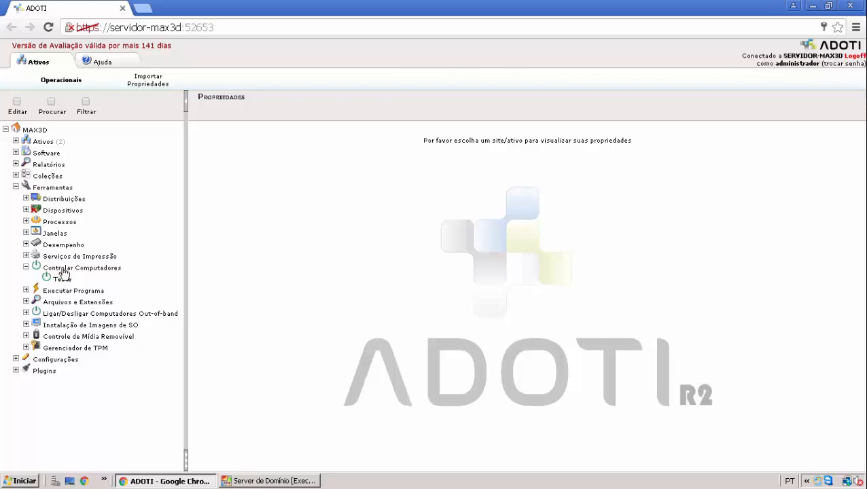
right_click(62, 272)
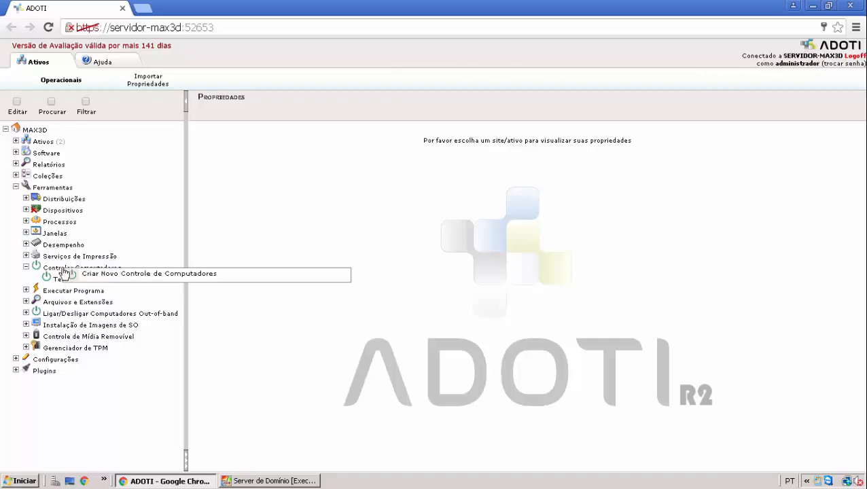
left_click(105, 276)
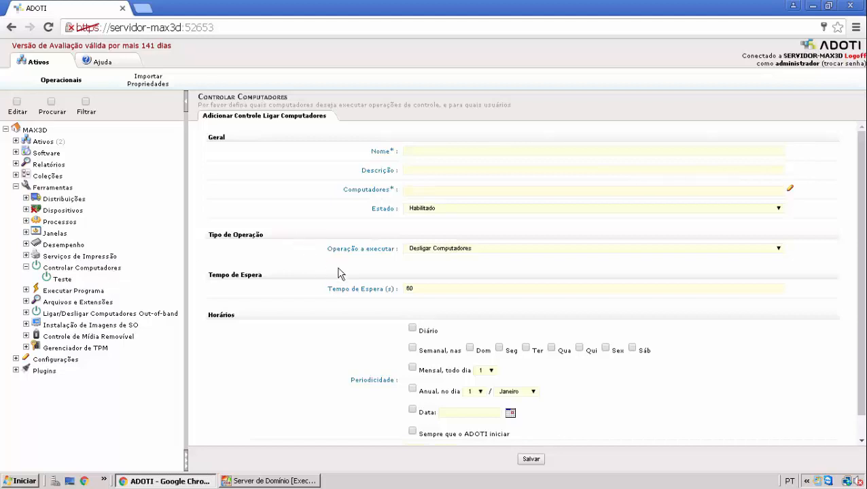
Name the computer control "Desligamento do Servidor de Domínio", correcting the spelling of the last word
left_click(455, 152)
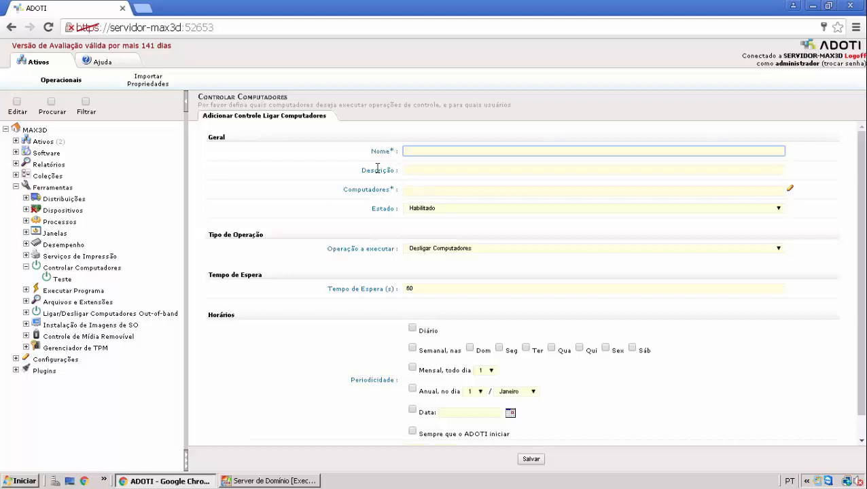
scroll(381, 248, "down", 1)
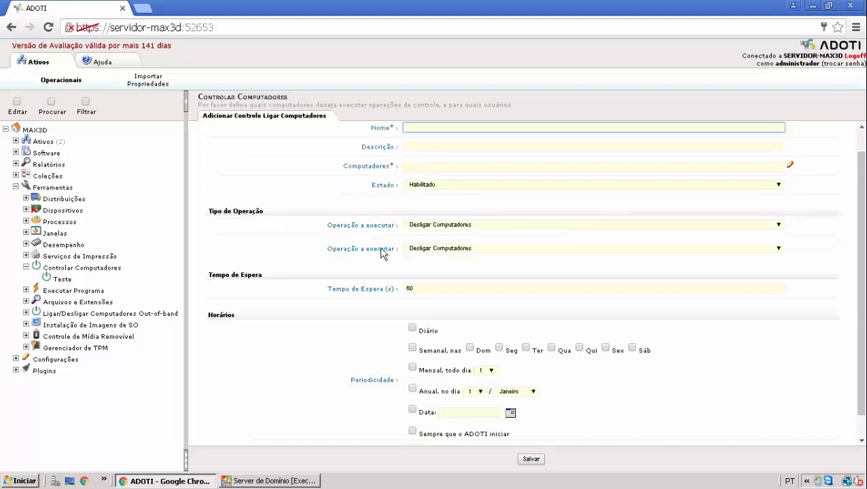
scroll(381, 249, "up", 1)
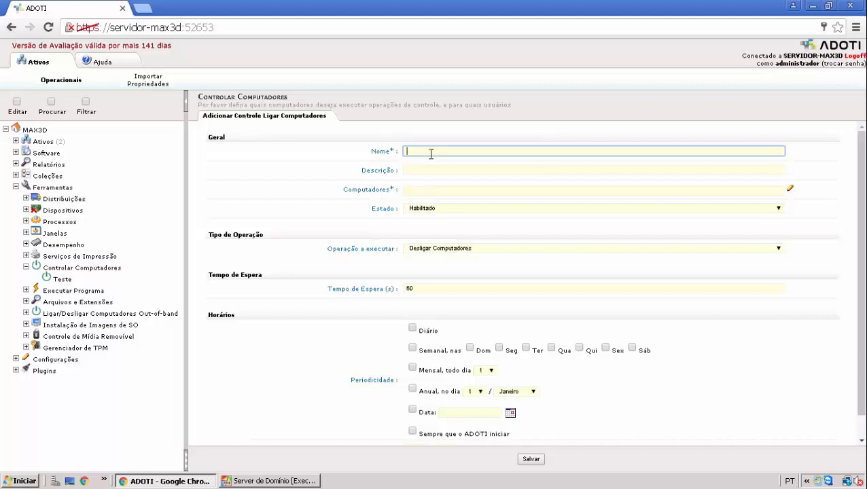
type("Des")
type("ligamento ")
type("do ")
type("Ser")
type("vidor de")
type(" Domi")
type("nio")
key("BackSpace")
type("o")
left_click(505, 155)
double_click(506, 153)
right_click(505, 153)
left_click(537, 163)
Enter the description "Ferramenta que vai desligar todos o servidor de domínio"
left_click(425, 170)
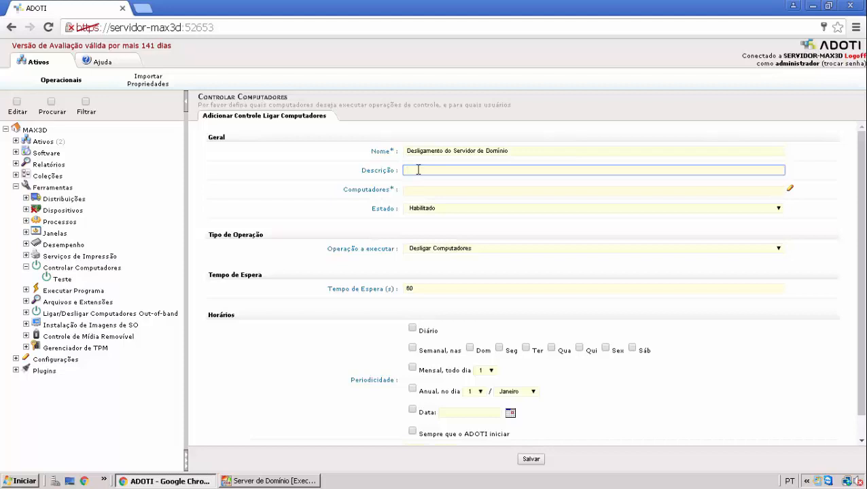
type("Ferramenta que vai desligar todos o ser")
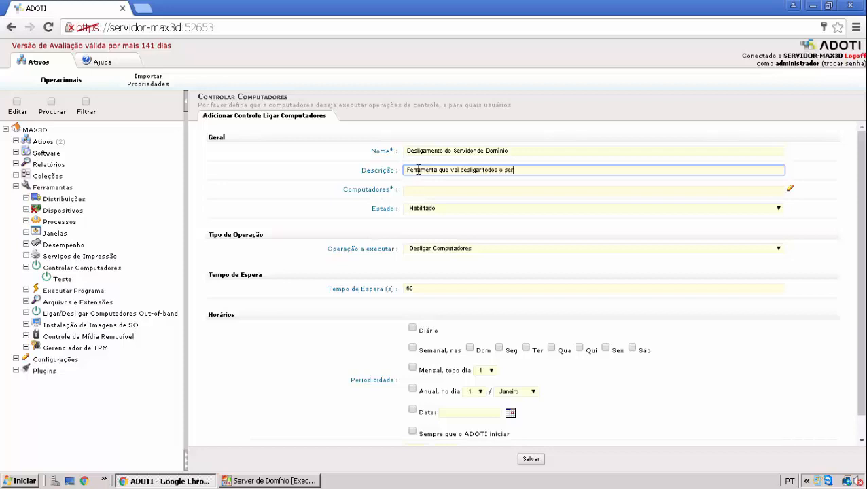
type("vidor de domínio")
Assign only SERVIDOR-DOMINIO from the MAX3D site as the target computer of the control
left_click(791, 191)
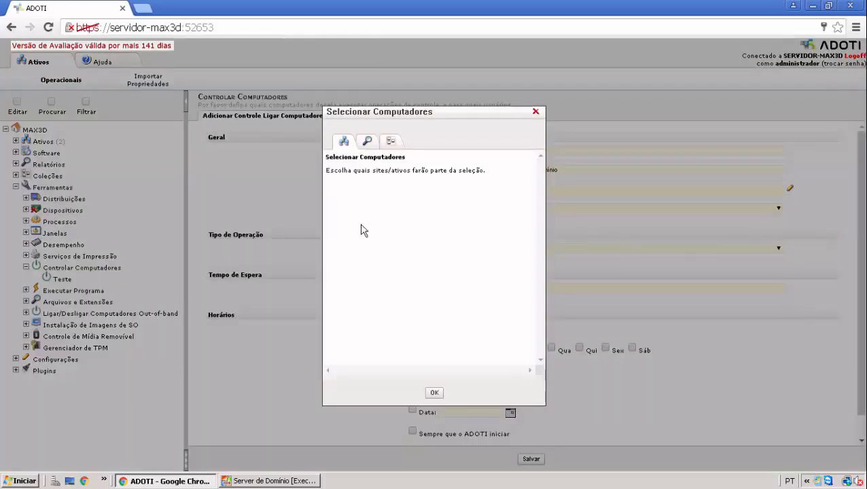
left_click(331, 187)
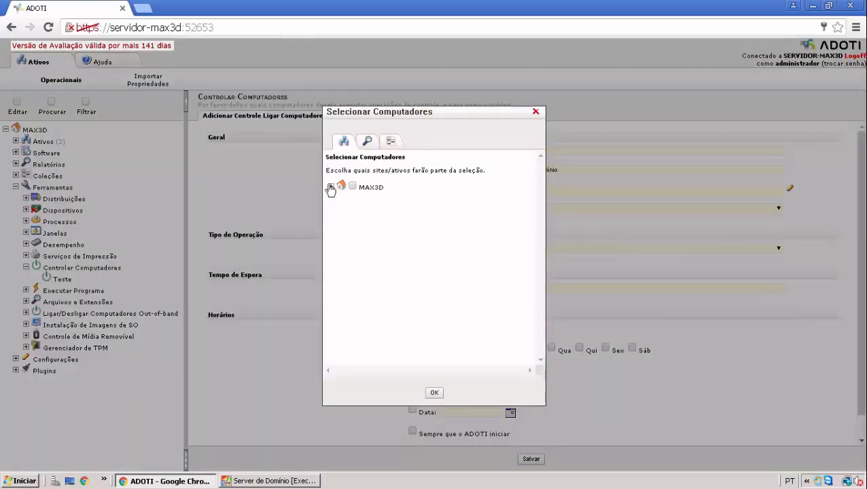
left_click(342, 223)
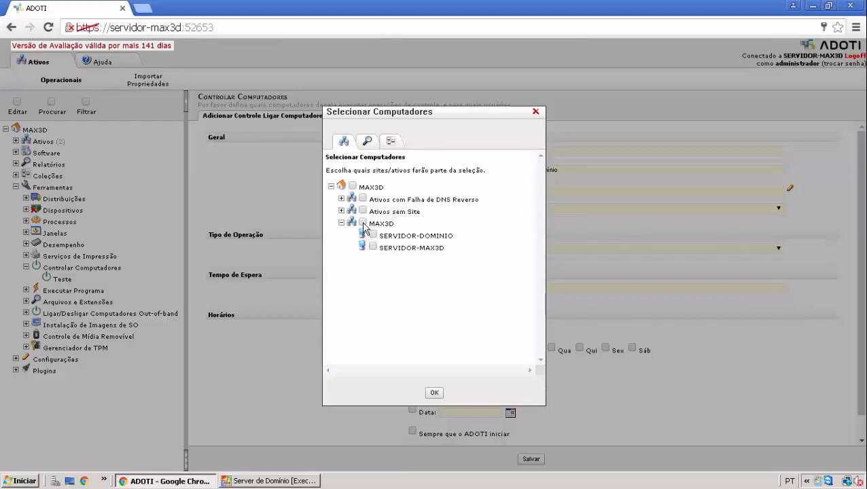
left_click(363, 224)
left_click(364, 223)
left_click(373, 235)
left_click(434, 394)
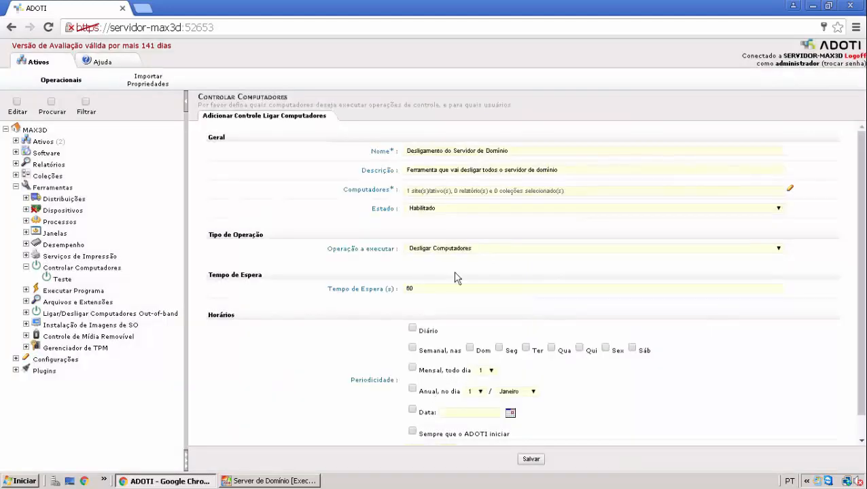
Choose Habilitado as the control's state and Desligar Computadores as the operation to execute
left_click(423, 212)
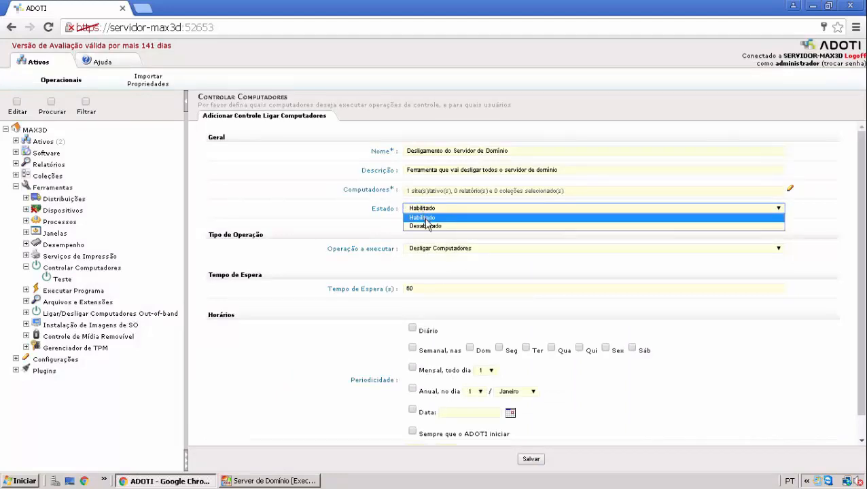
left_click(426, 218)
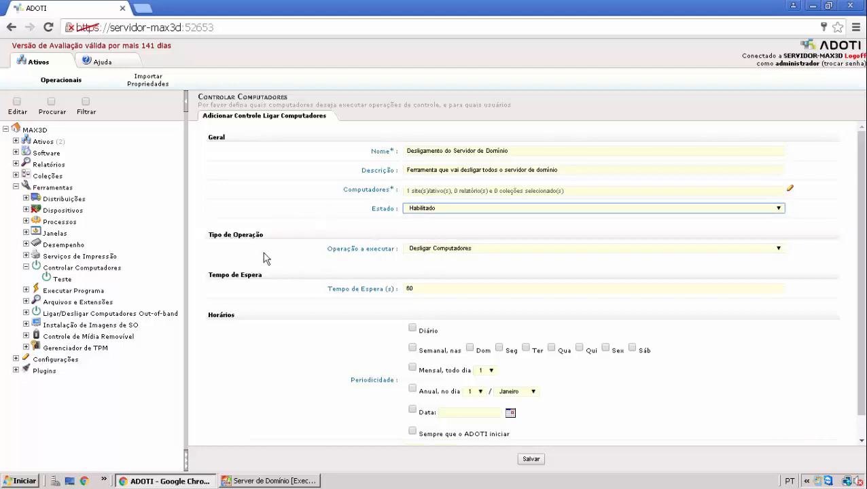
left_click(438, 250)
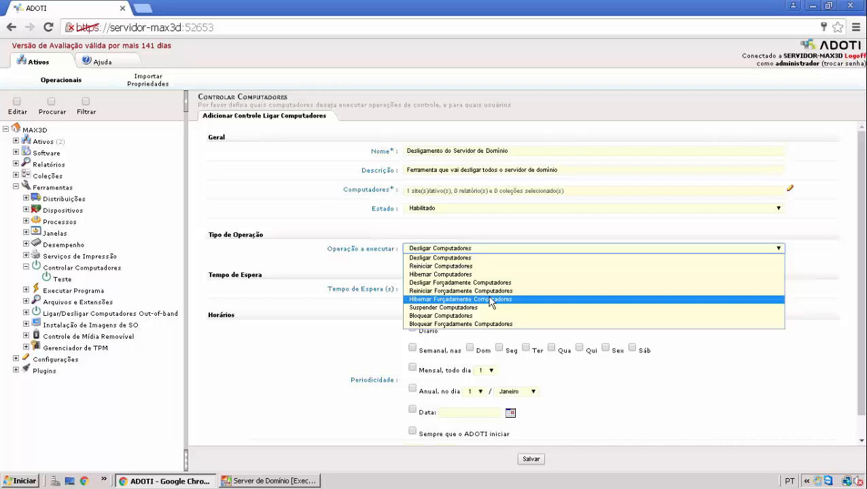
left_click(466, 262)
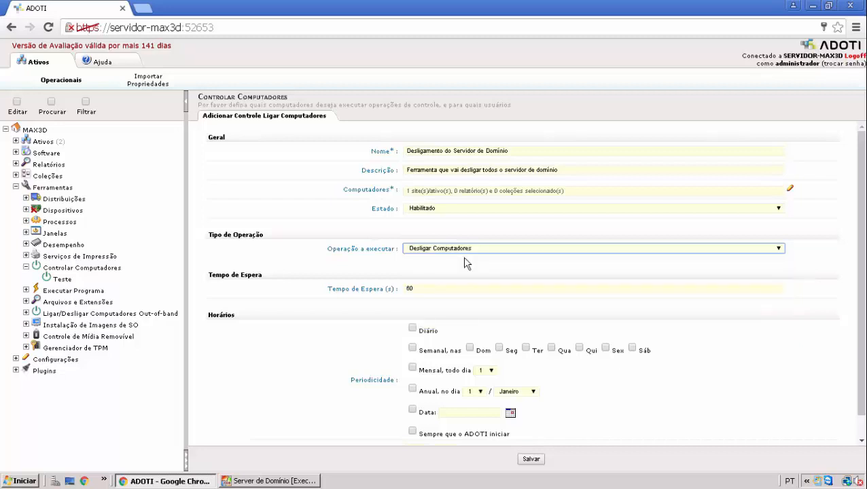
Keep the wait time at 60 seconds and set the control's periodicity to Diário
left_click(448, 289)
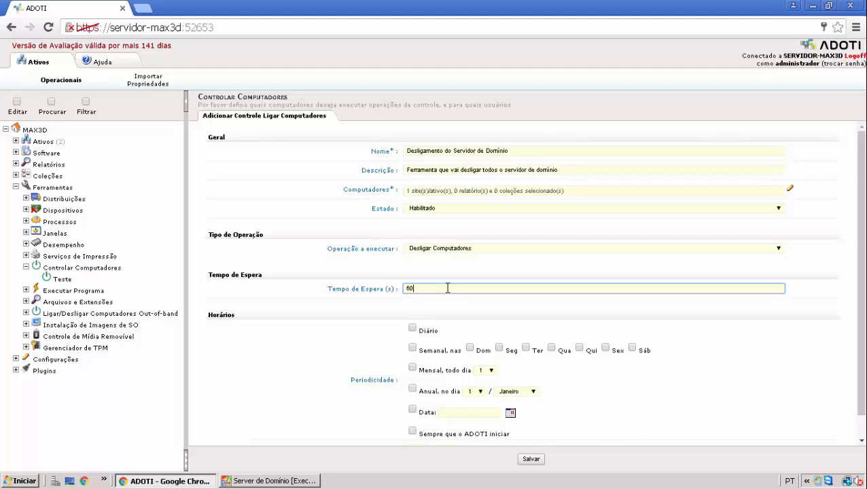
scroll(372, 347, "down", 1)
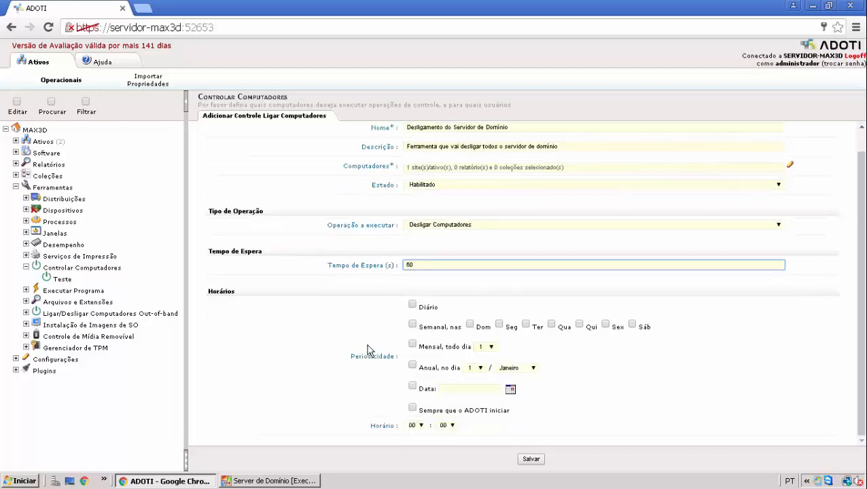
left_click(413, 305)
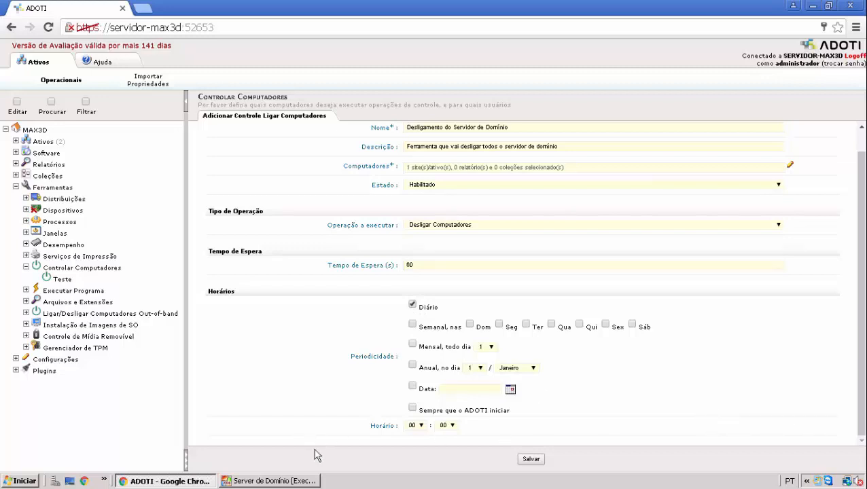
Check the clock of the Server de Domínio virtual machine, set the control's Horário to 09:45 in ADOTI and save the control
left_click(320, 482)
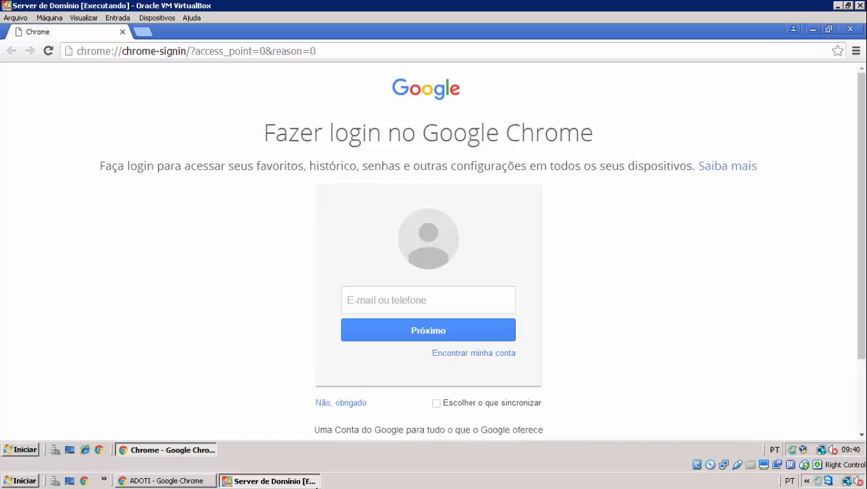
left_click(178, 482)
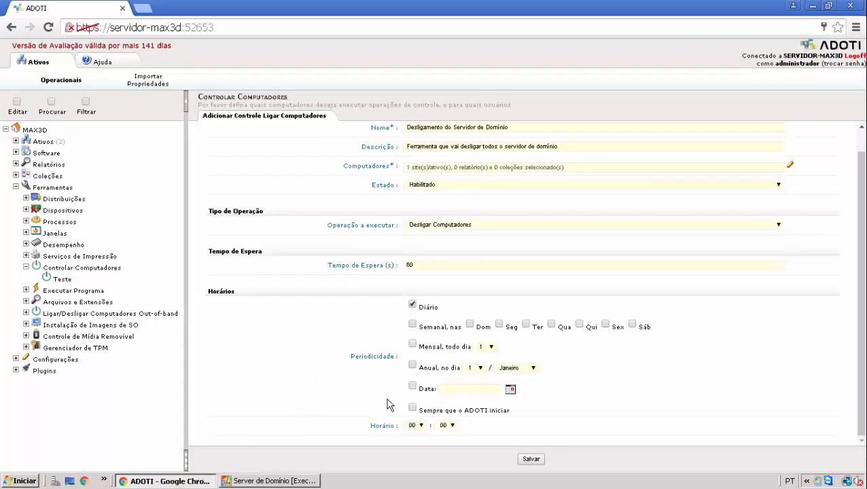
left_click(423, 427)
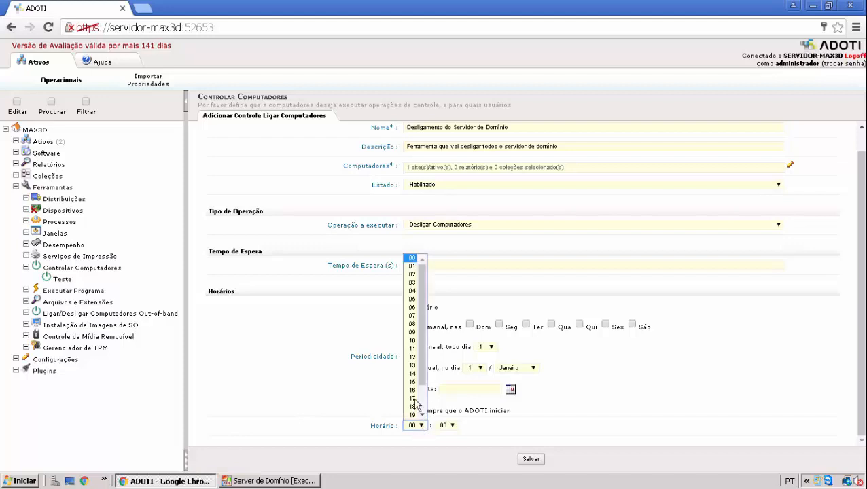
left_click(412, 333)
left_click(452, 426)
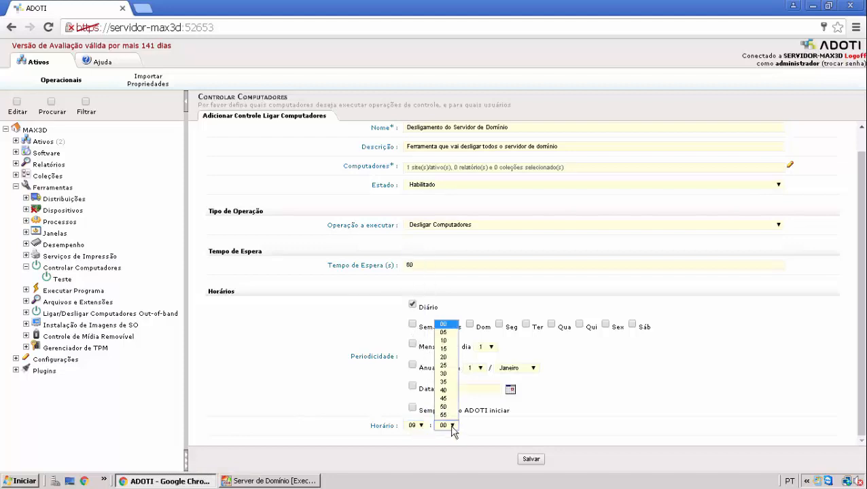
left_click(446, 399)
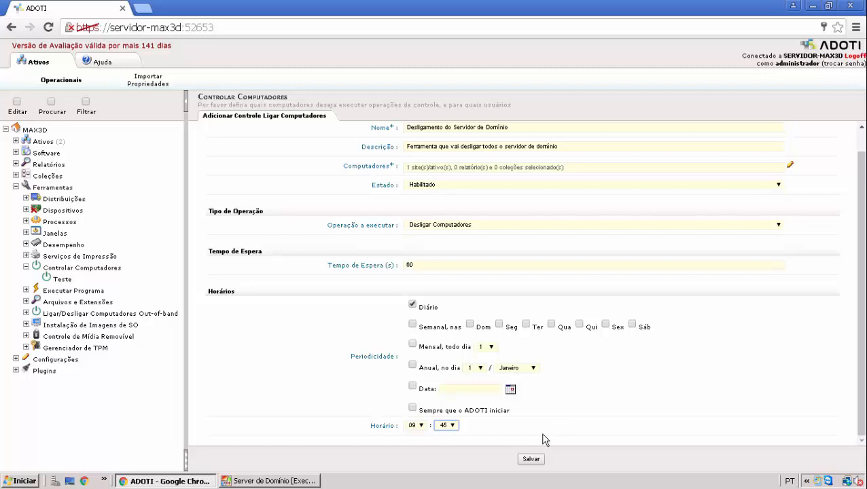
left_click(539, 463)
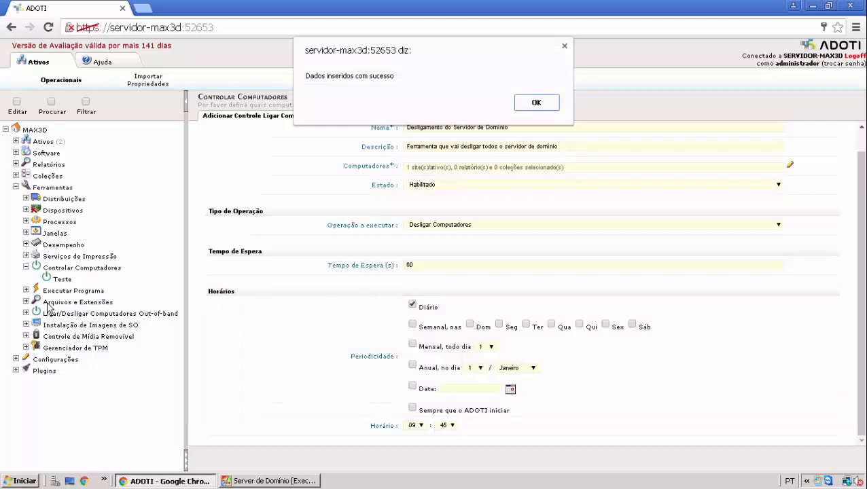
left_click(536, 102)
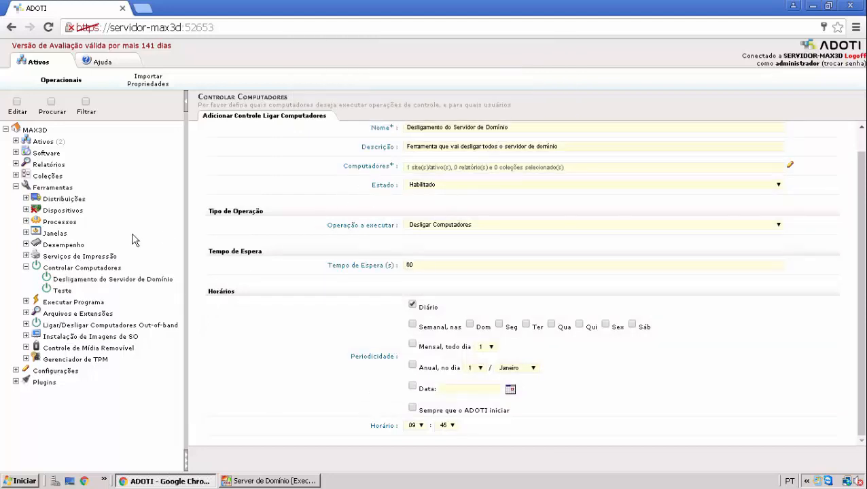
Notify the target computers immediately about the Desligamento do Servidor de Domínio control and dismiss the message
right_click(151, 283)
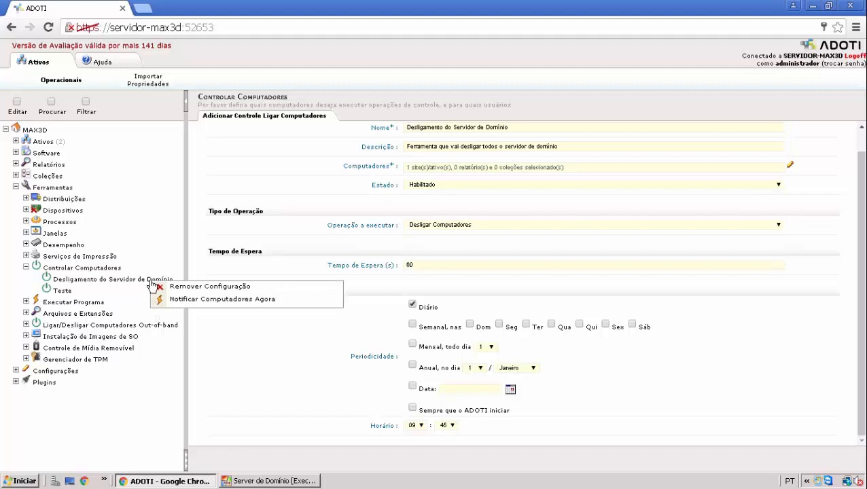
left_click(216, 311)
left_click(477, 140)
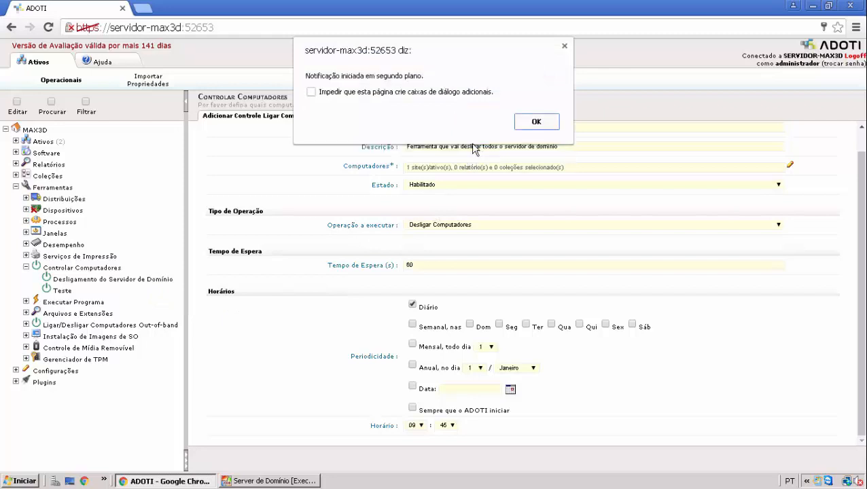
left_click(534, 121)
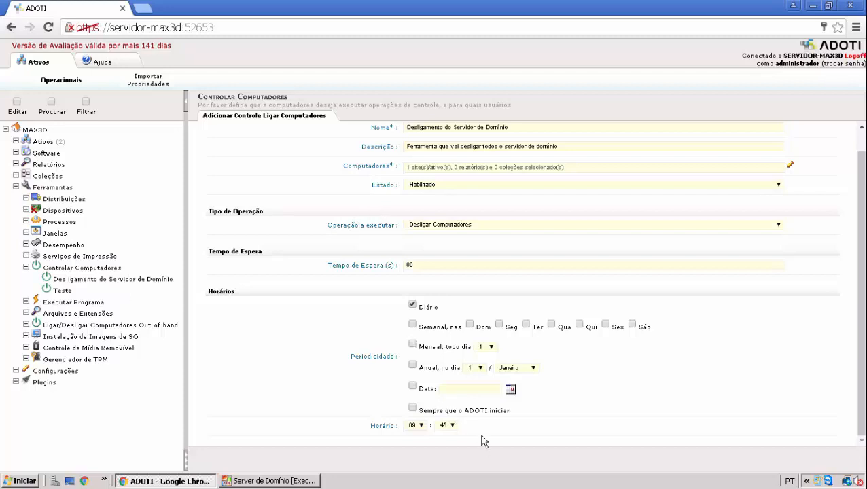
Switch to the Server de Domínio virtual machine in VirtualBox, bring up its ADOTI shutdown notice and show the machine in a smaller window over the console
left_click(261, 480)
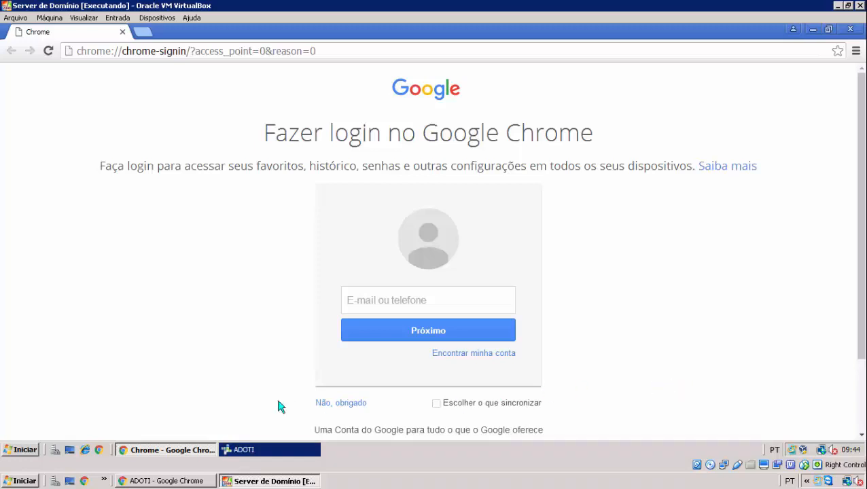
left_click(267, 452)
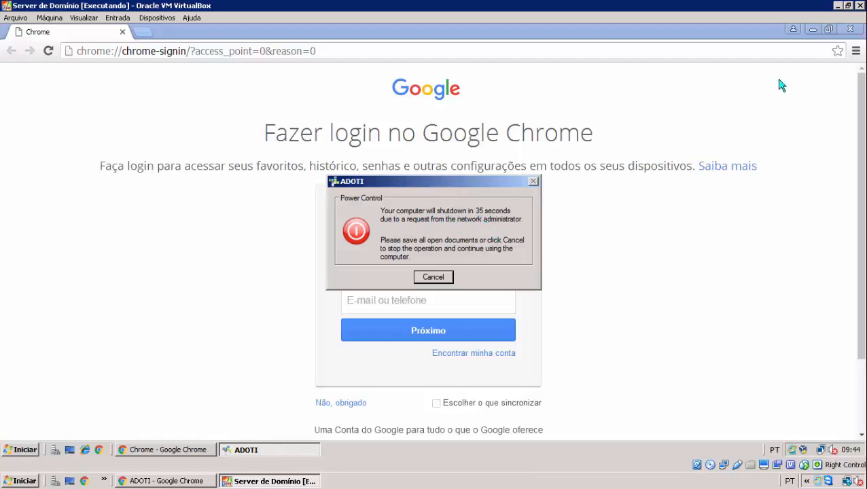
left_click(848, 6)
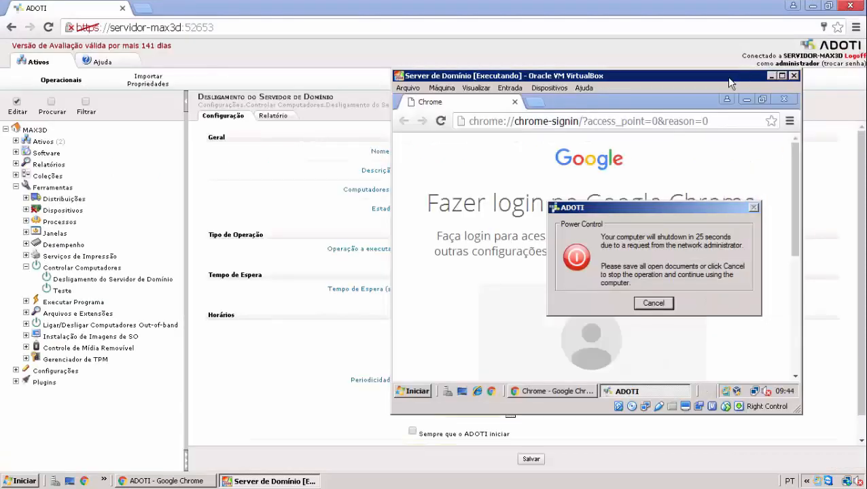
left_click_drag(730, 82, 552, 51)
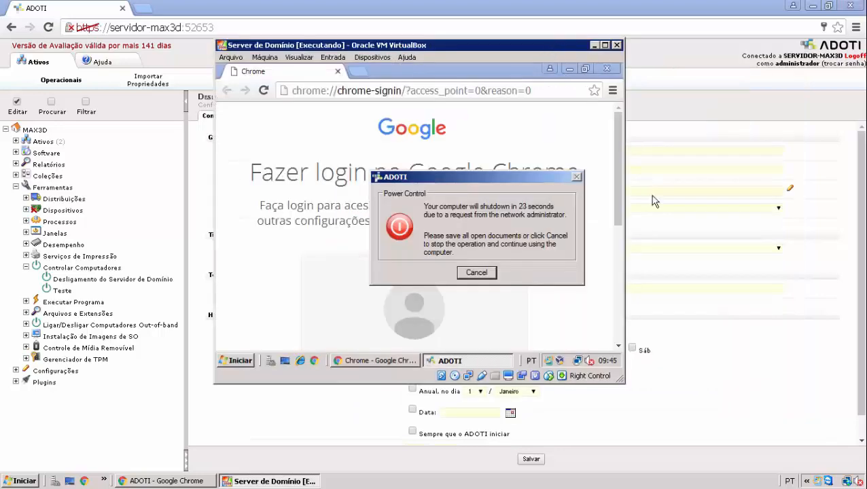
Cancel the pending shutdown in the ADOTI Power Control notice on the virtual machine
left_click_drag(622, 217, 627, 193)
left_click(478, 361)
left_click(482, 276)
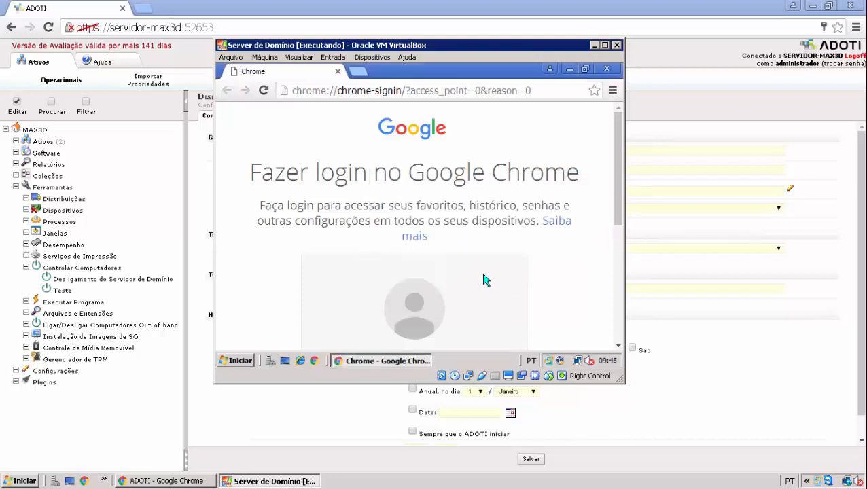